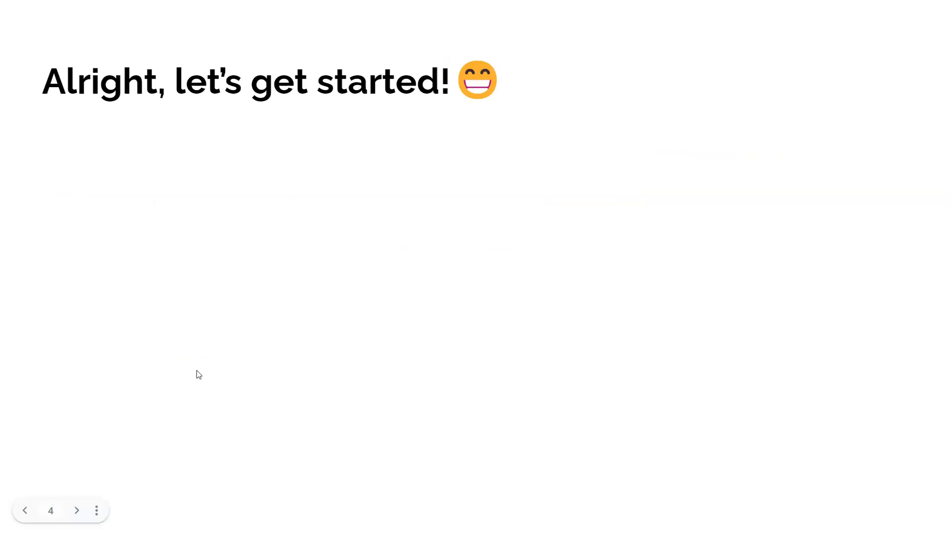
From the Academy of Mine dashboard, open the Powerpoint modules list under Courses in the sidebar
left_click(113, 354)
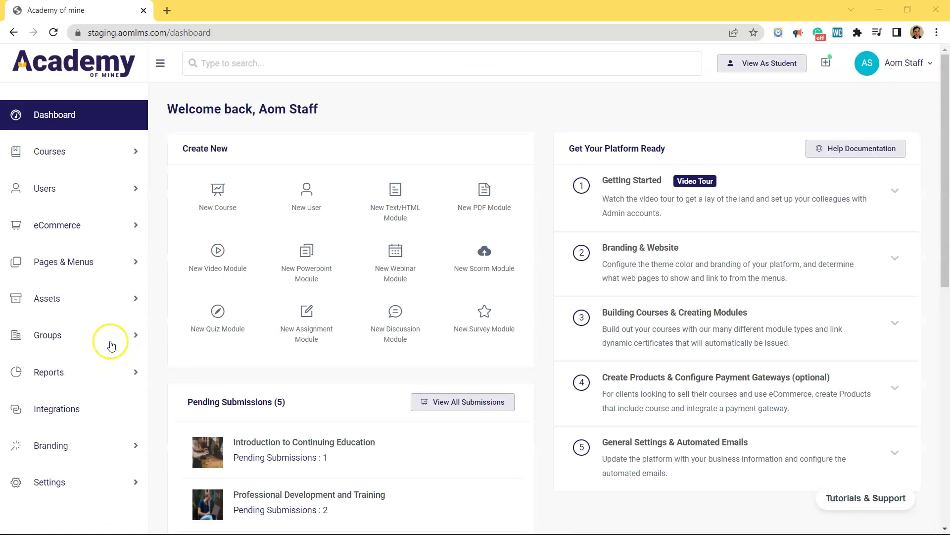
left_click(63, 147)
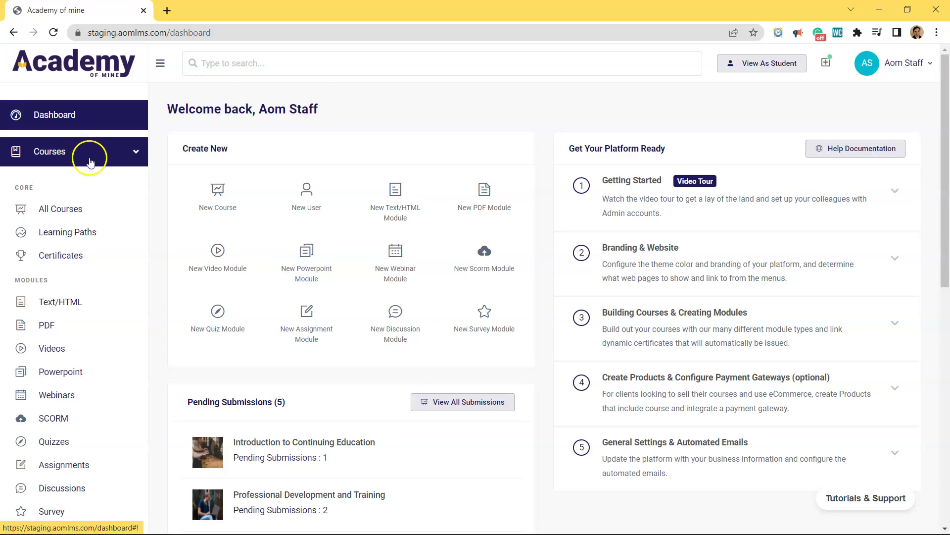
left_click(68, 380)
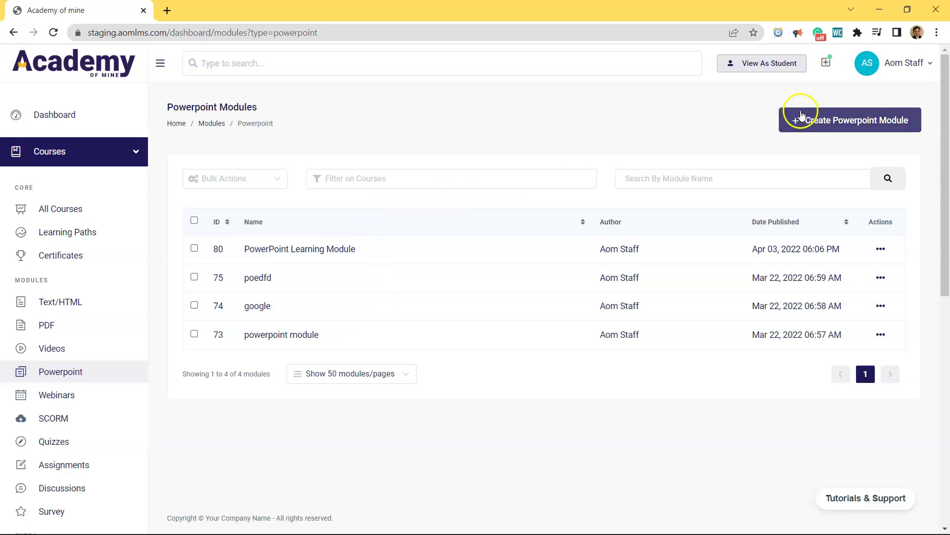
Start a new PowerPoint module named 'Test PowerPoint Module 1' with Microsoft Office as its viewer
left_click(811, 133)
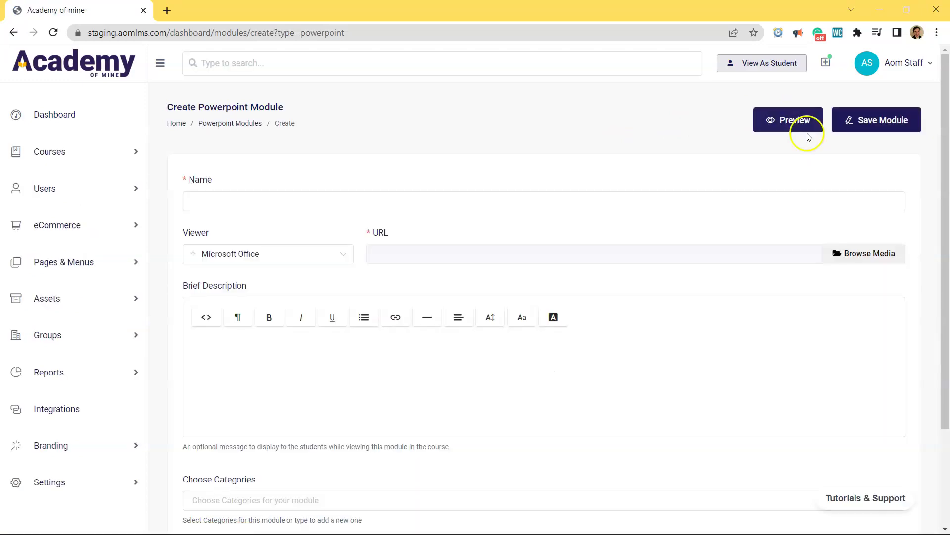
type("Test PPT Module 1")
left_click_drag(297, 201, 159, 201)
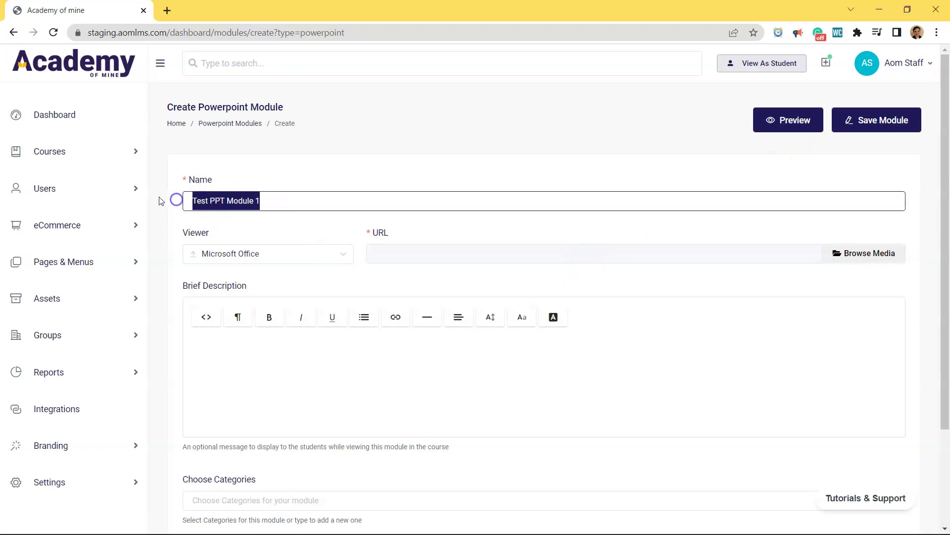
key("BackSpace")
type("Test P")
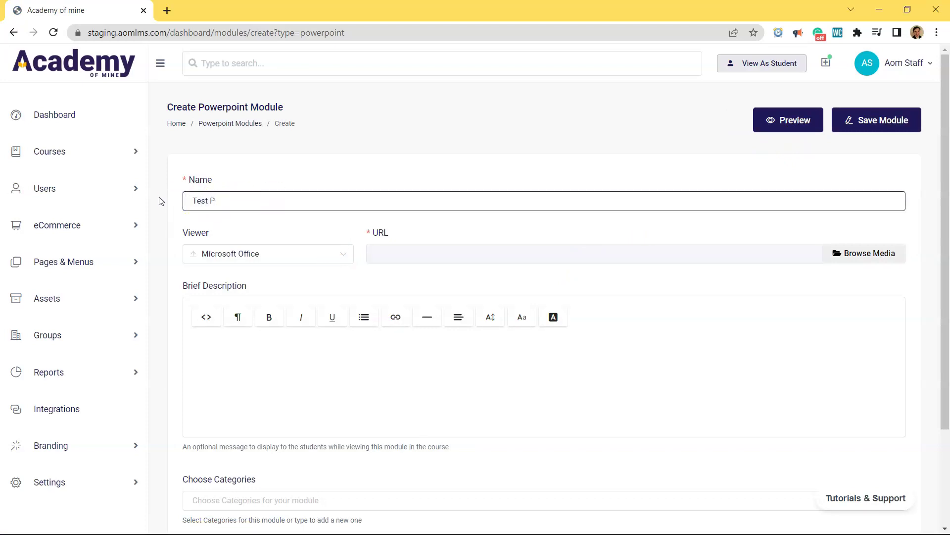
type("owerPoint Module 1")
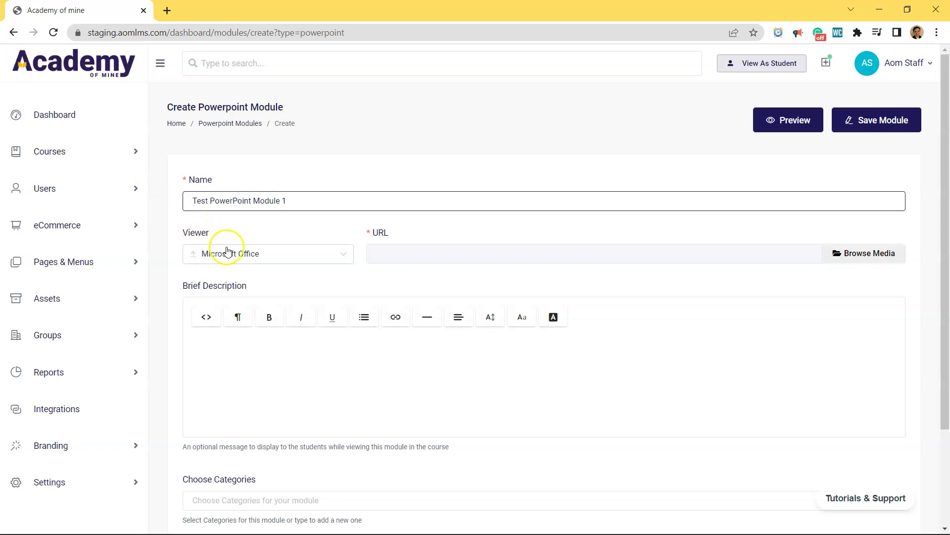
key("Tab")
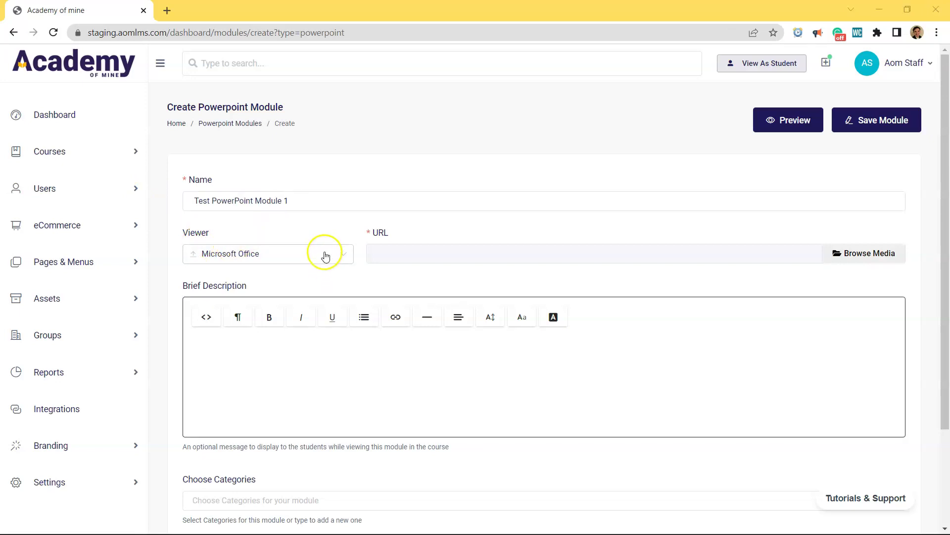
left_click(325, 255)
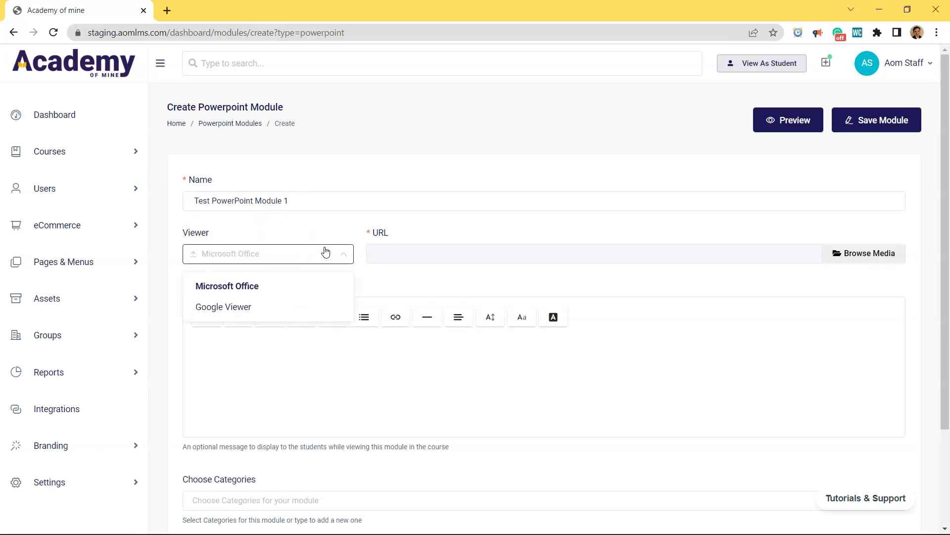
left_click(303, 286)
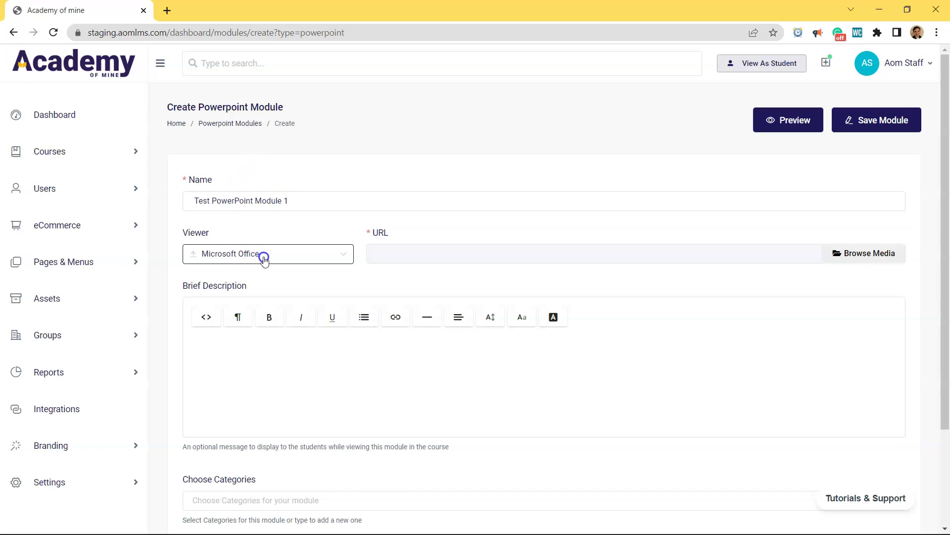
Upload Grant Proposal.pptx from the Desktop to the media library and use it as the module URL
left_click(856, 257)
left_click(470, 271)
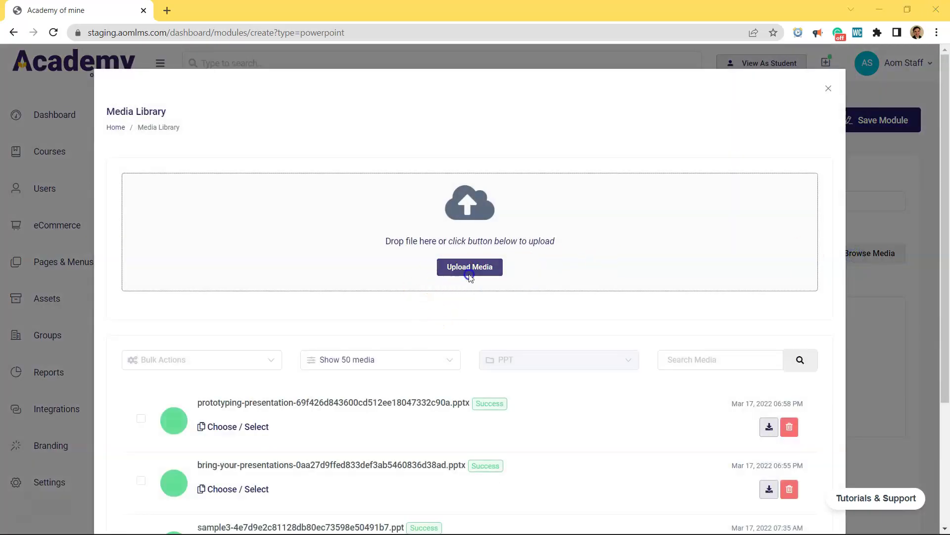
left_click(432, 258)
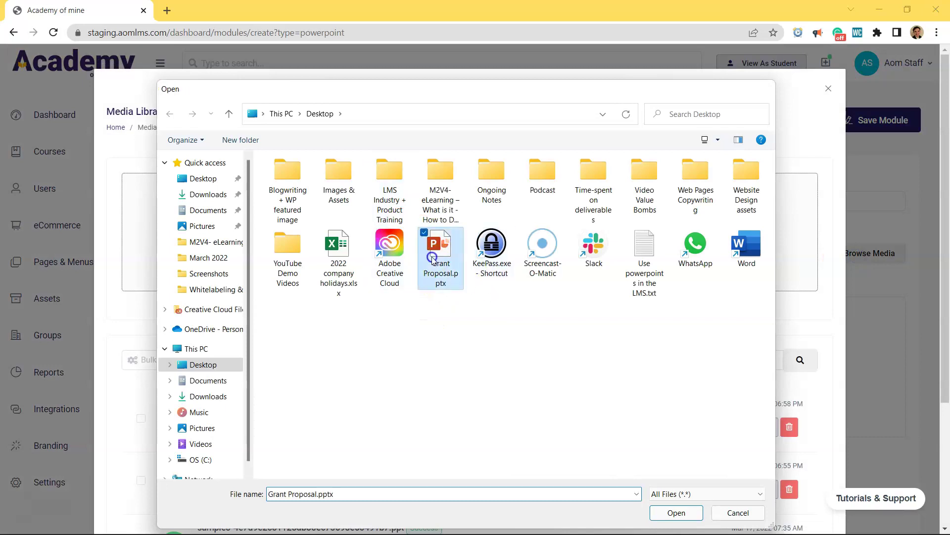
double_click(432, 258)
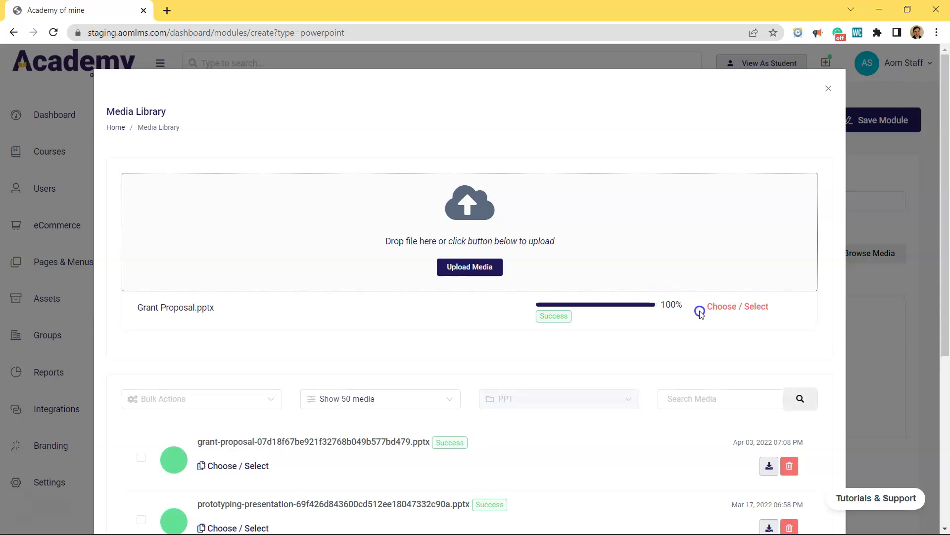
left_click(718, 307)
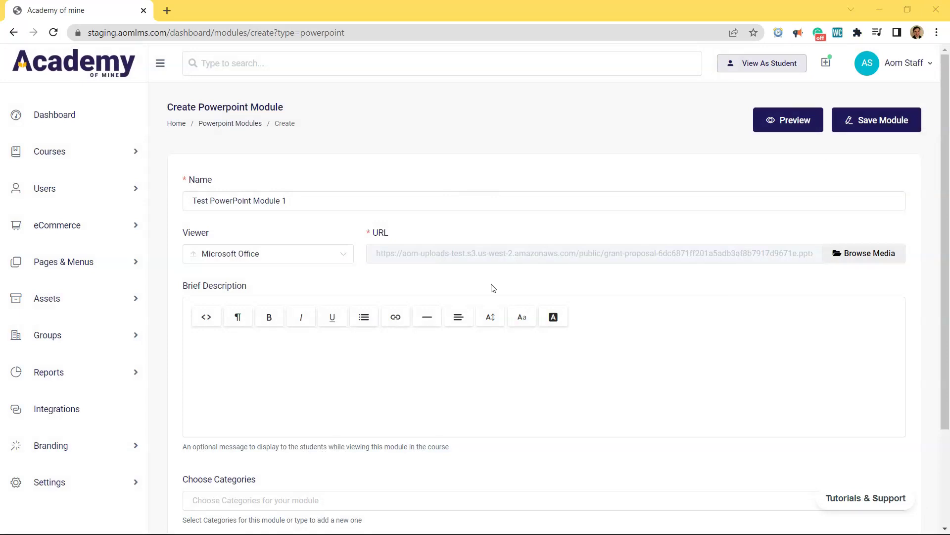
Preview the Grant Proposal deck in a new tab, advance to the Project Summary slide, then return
left_click(791, 121)
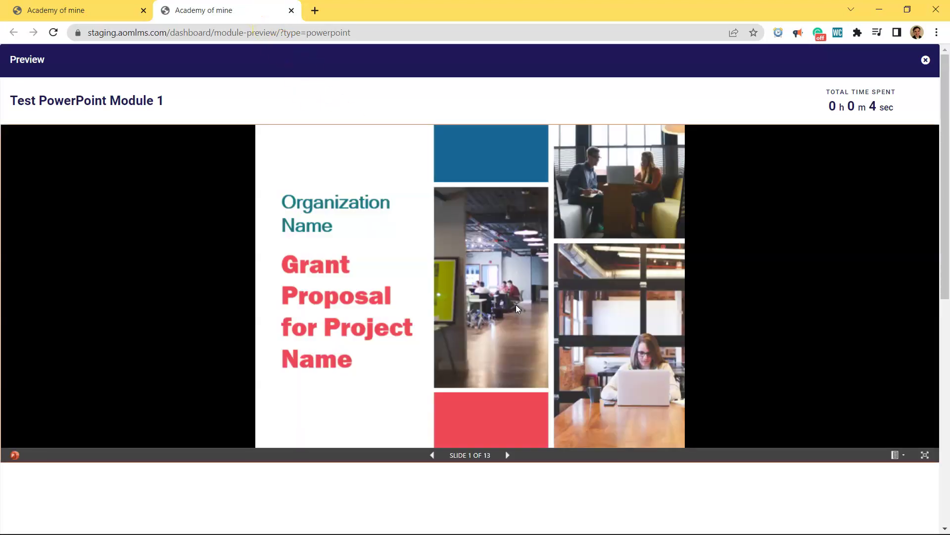
left_click(585, 340)
left_click(508, 460)
left_click(509, 458)
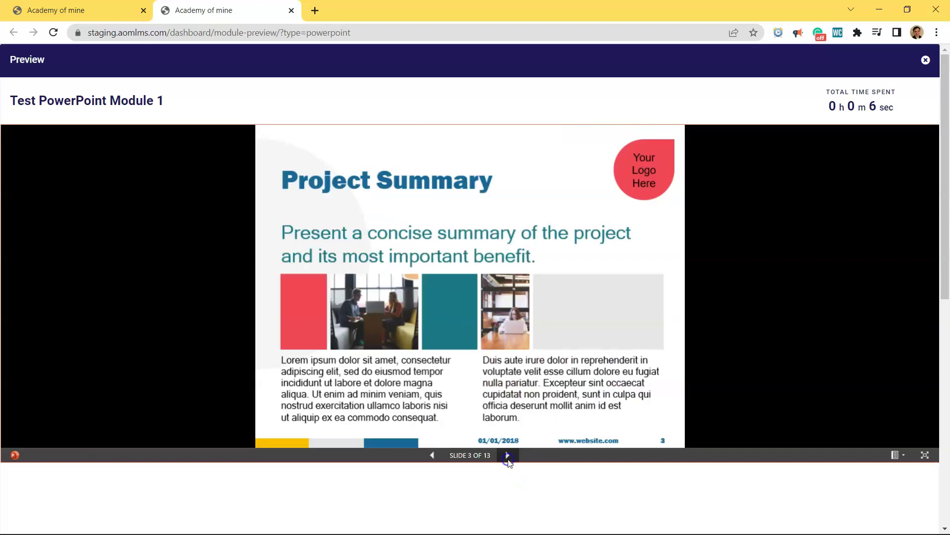
key("ctrl+Page_Up")
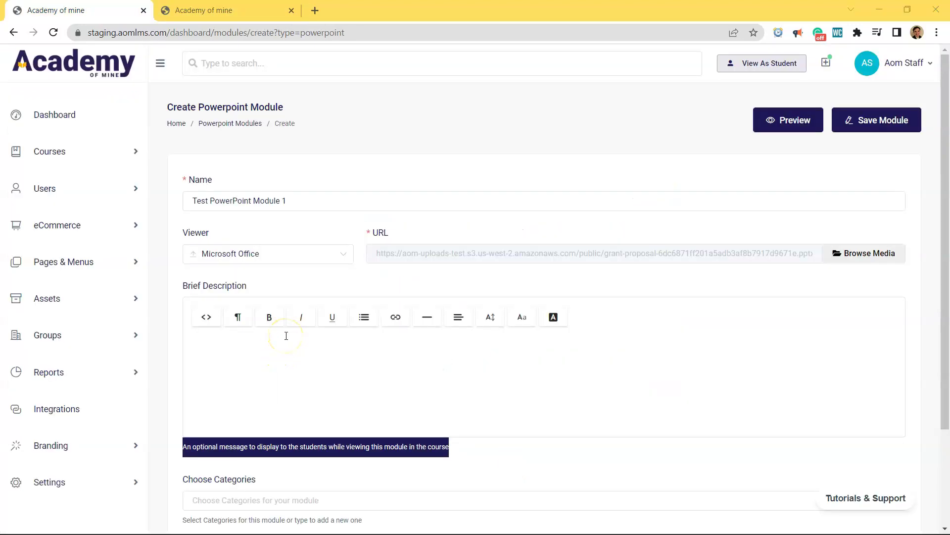
Type the description 'Hello, this is a test description', make it bold and underline 'description'
left_click(286, 335)
type("He")
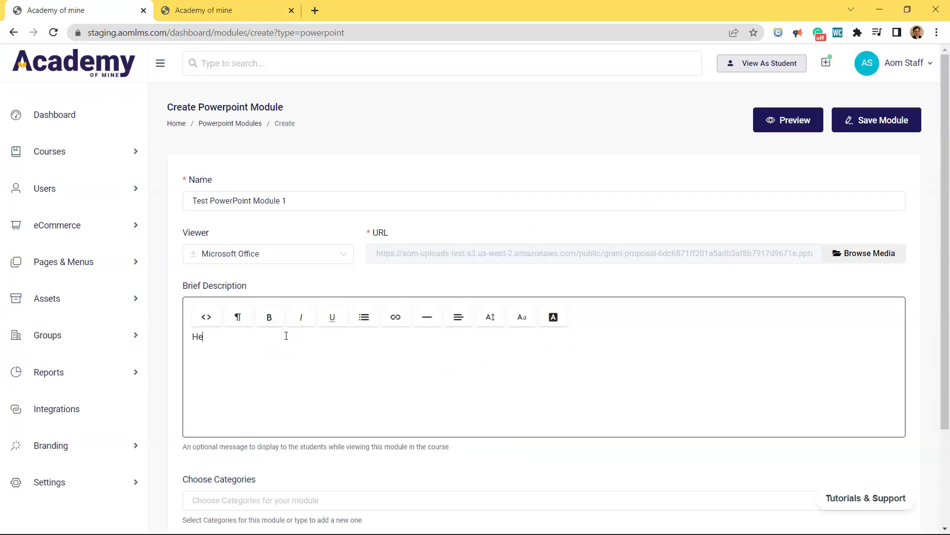
type("llo, this is a test description.")
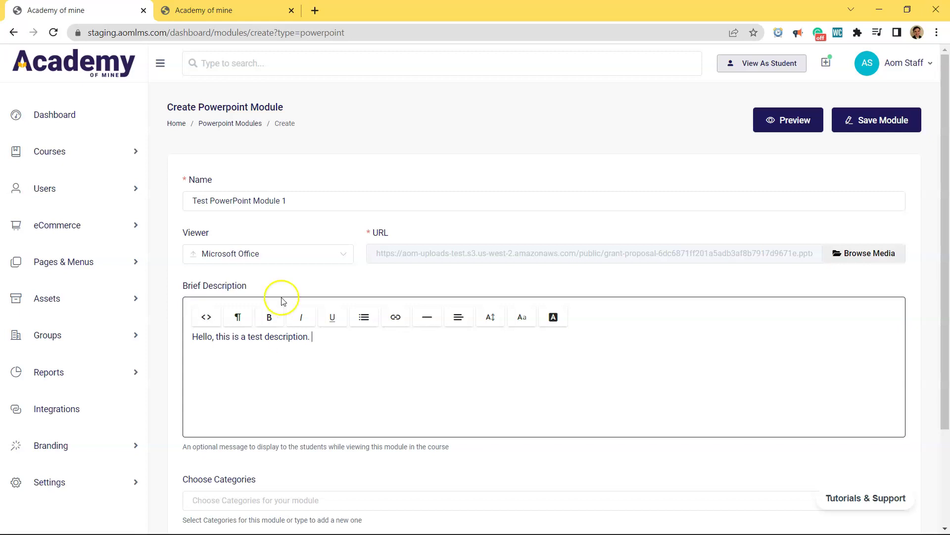
key("ctrl+a")
left_click(269, 316)
left_click(323, 344)
left_click_drag(324, 344, 263, 344)
left_click(332, 317)
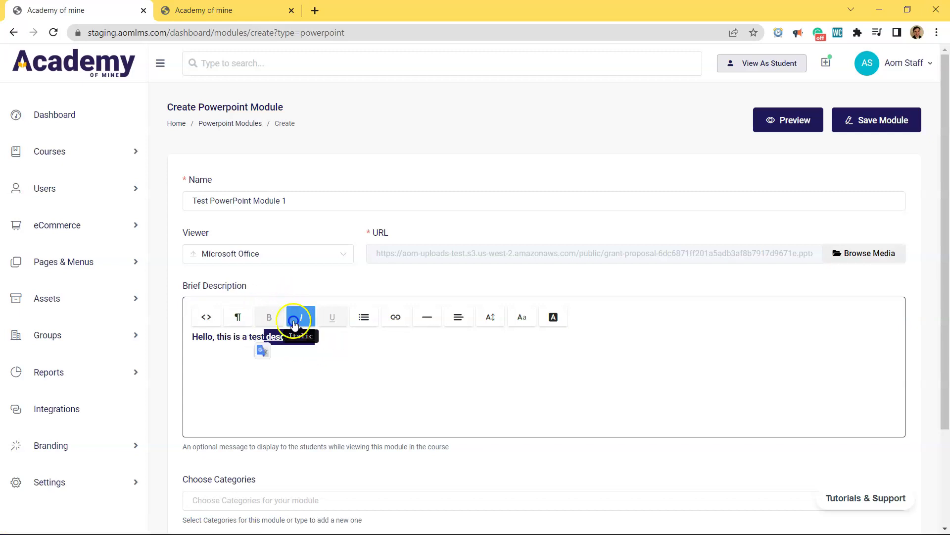
left_click(313, 339)
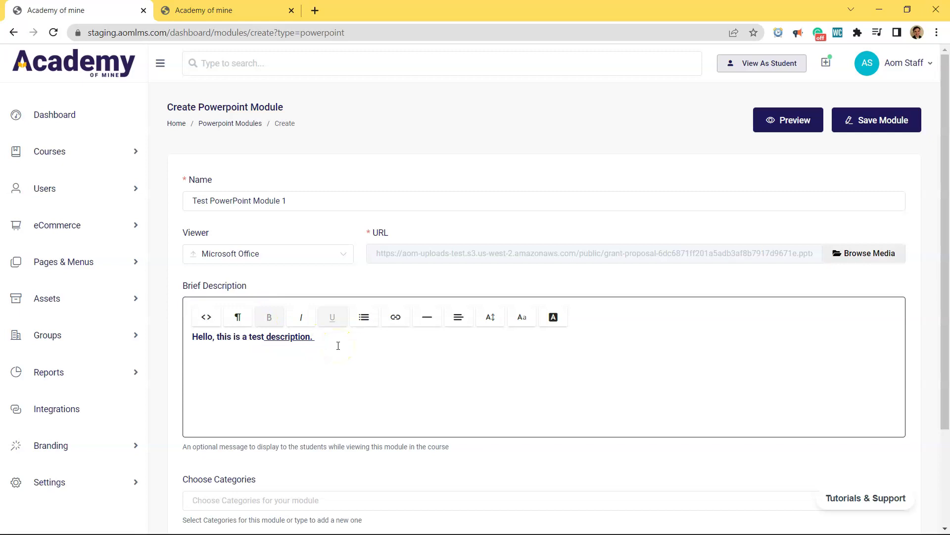
Add three placeholder lines (asdsa, dsadsa, dsads) and format them as a bulleted list
type("asdsa")
key("Return")
type("dsadsa")
key("Return")
type("dsads")
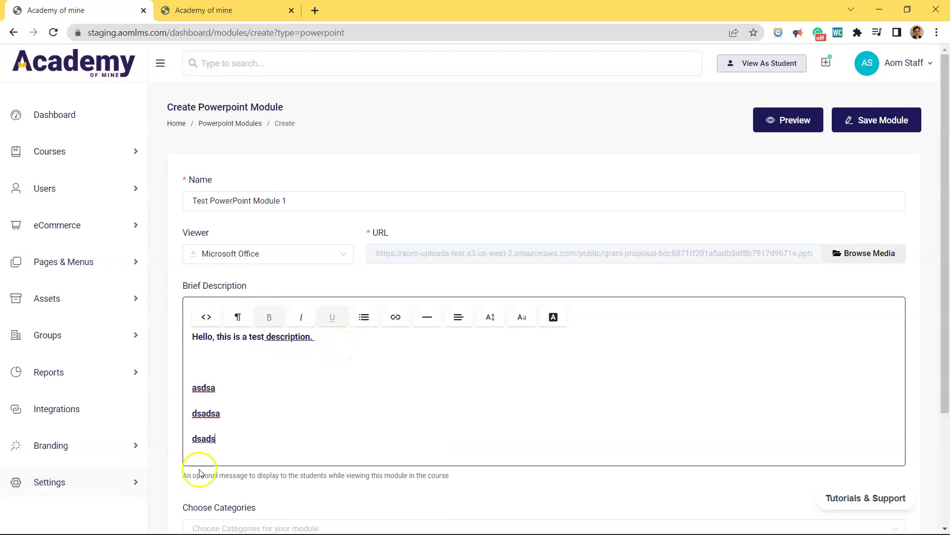
left_click_drag(195, 462, 178, 373)
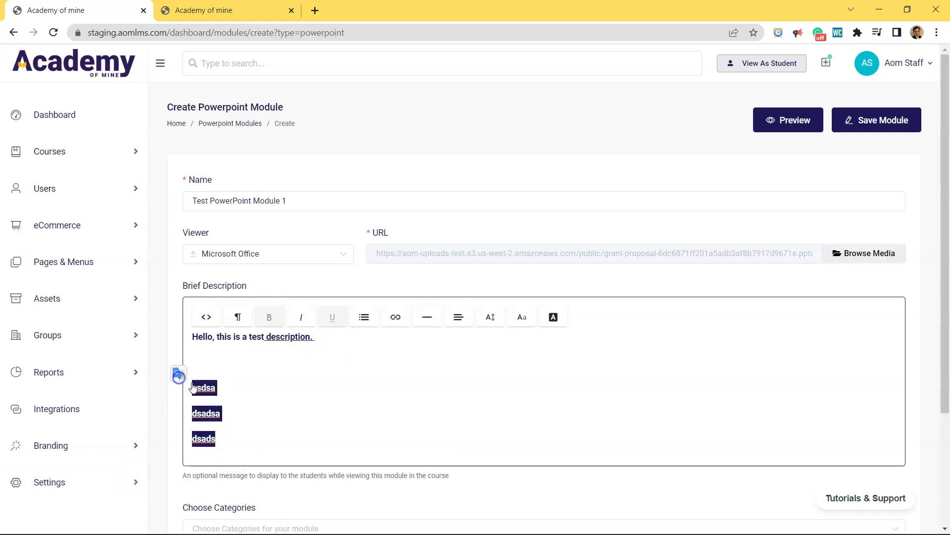
left_click(364, 316)
left_click(406, 341)
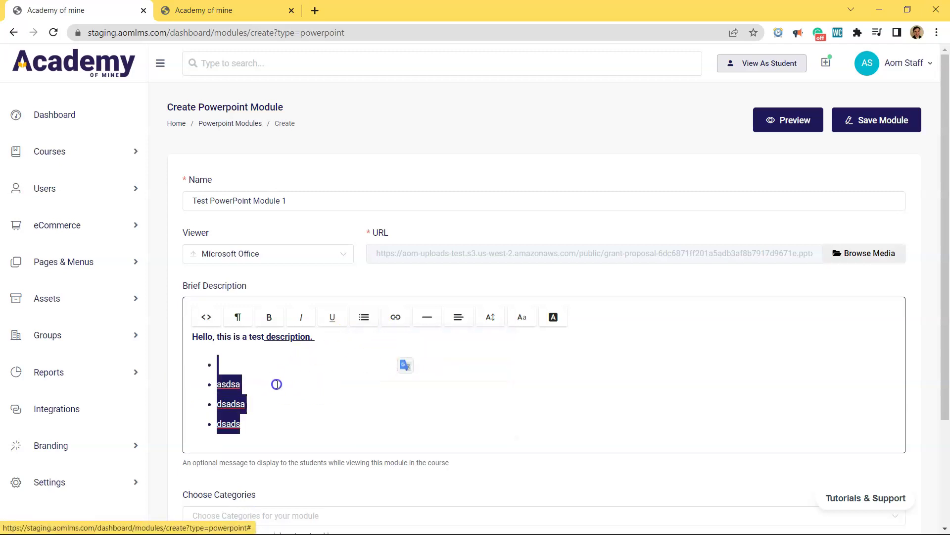
left_click(234, 366)
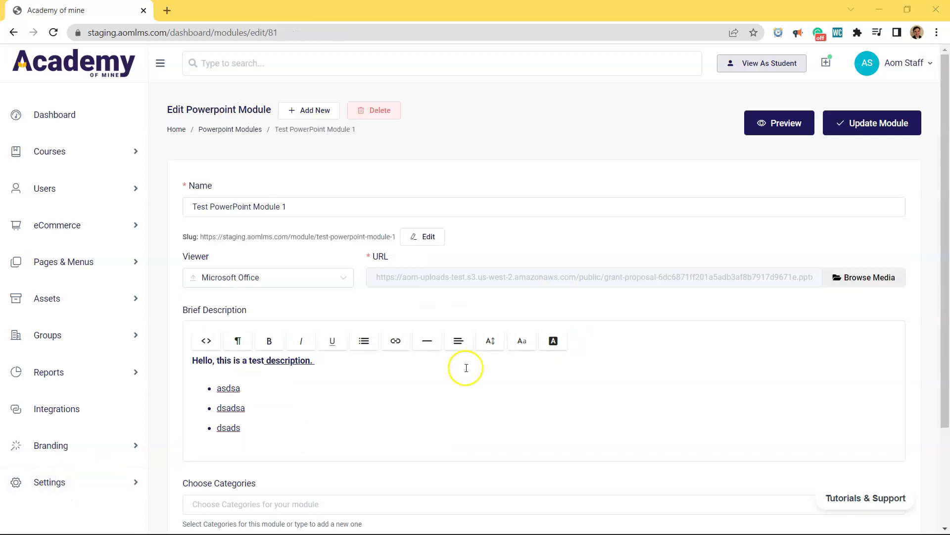
Save the module, then select module 81 in the Powerpoint Modules list and open it for editing
left_click(838, 123)
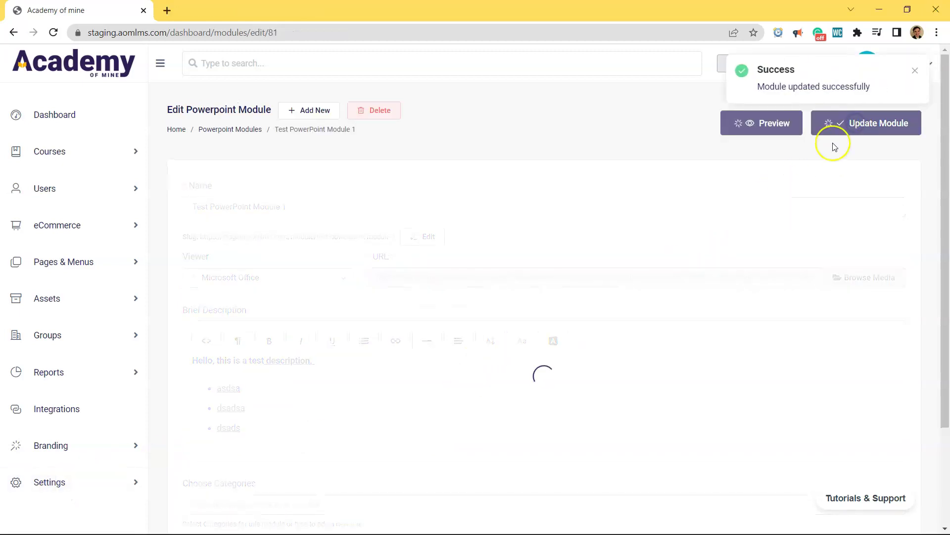
left_click(234, 129)
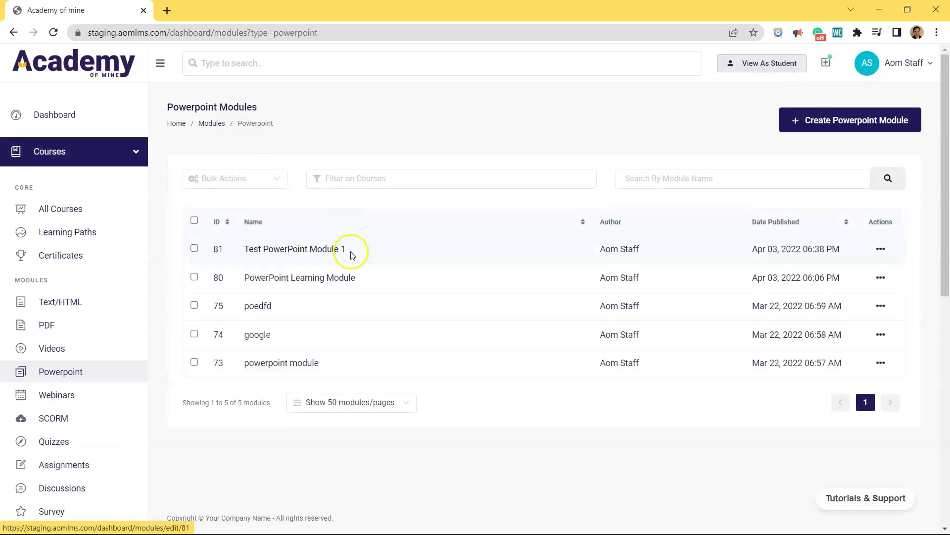
left_click(194, 248)
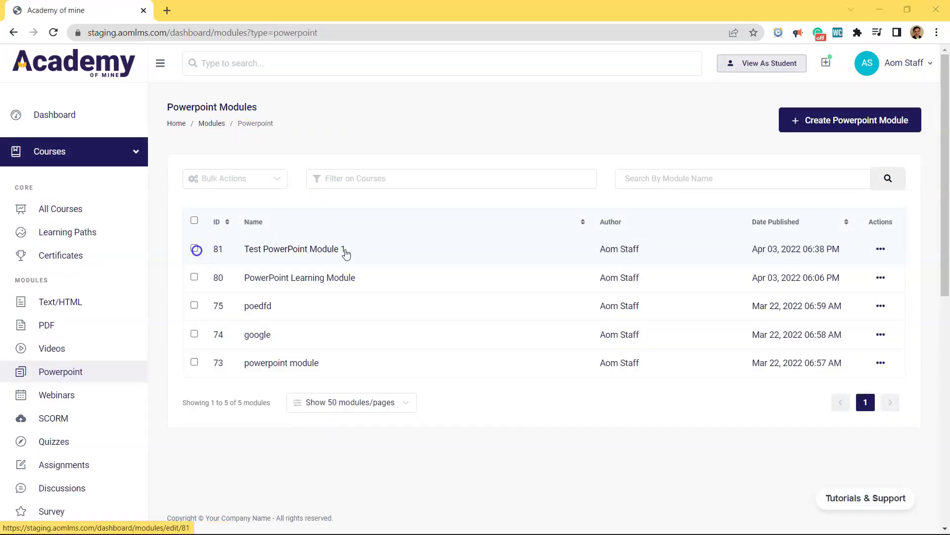
left_click(882, 249)
left_click(858, 291)
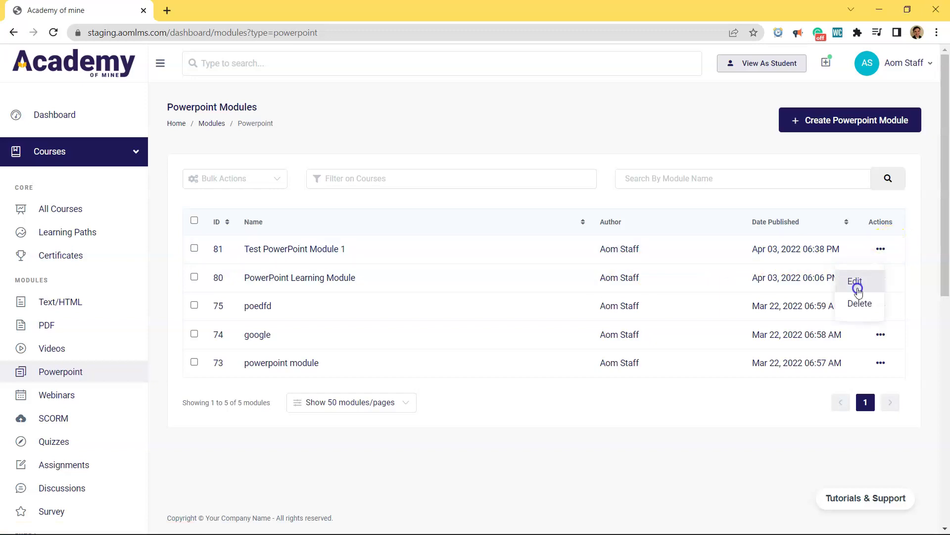
Open the Courses list and edit the Advanced Professional Development course
left_click(66, 208)
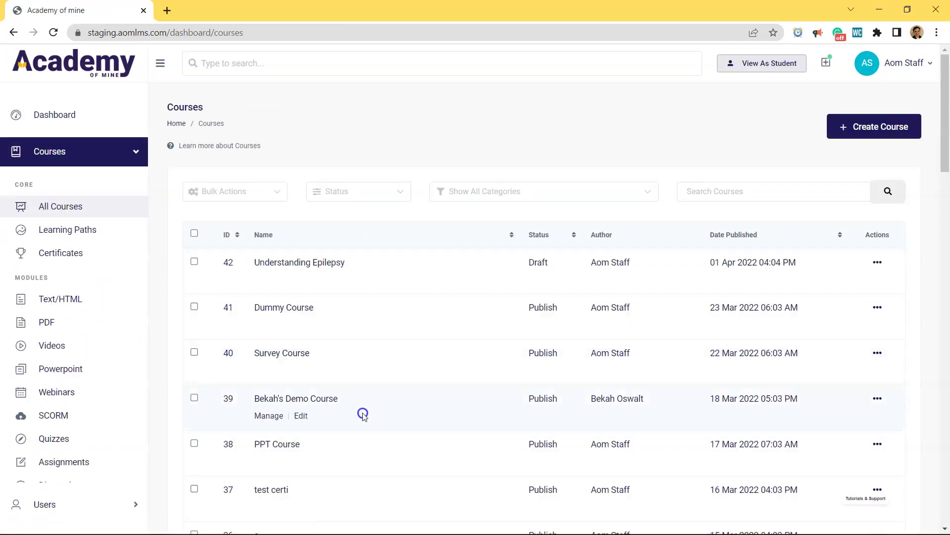
scroll(387, 396, "down", 7)
scroll(396, 379, "down", 20)
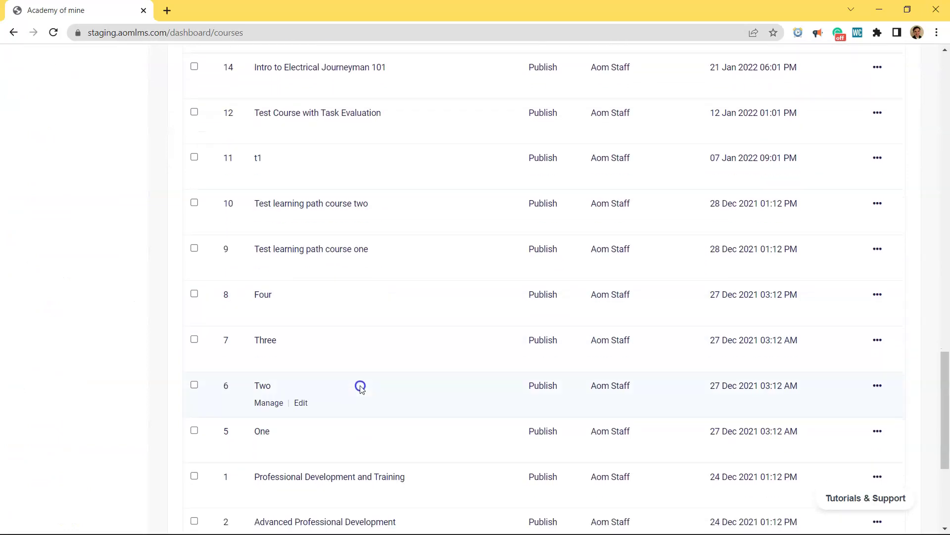
left_click(302, 357)
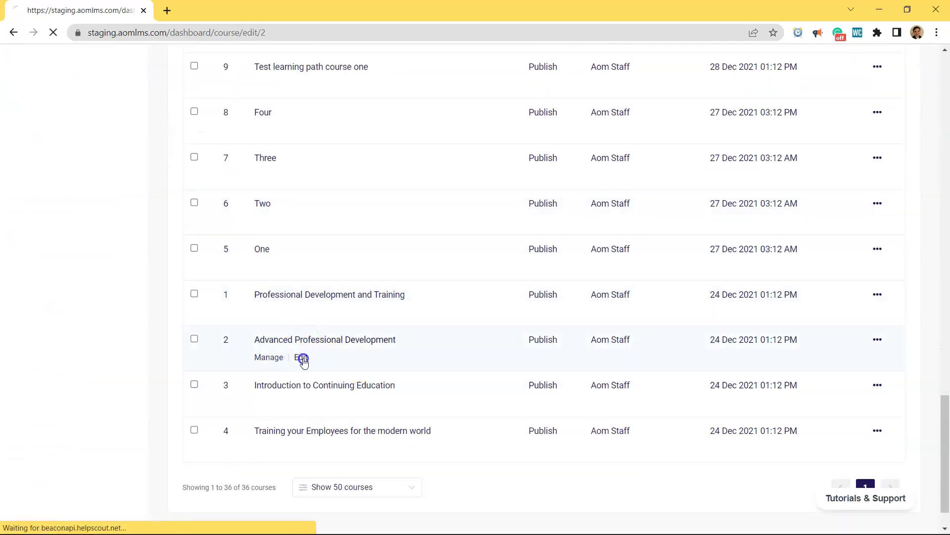
Add the existing Test PowerPoint Module 1, found by searching 'test powerpoint', to the course curriculum
left_click(462, 194)
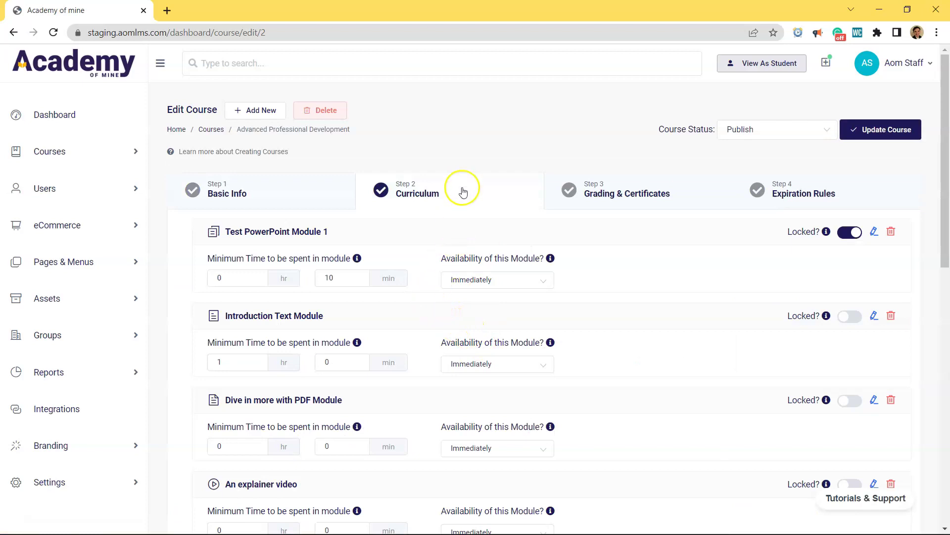
scroll(466, 198, "down", 15)
left_click(572, 401)
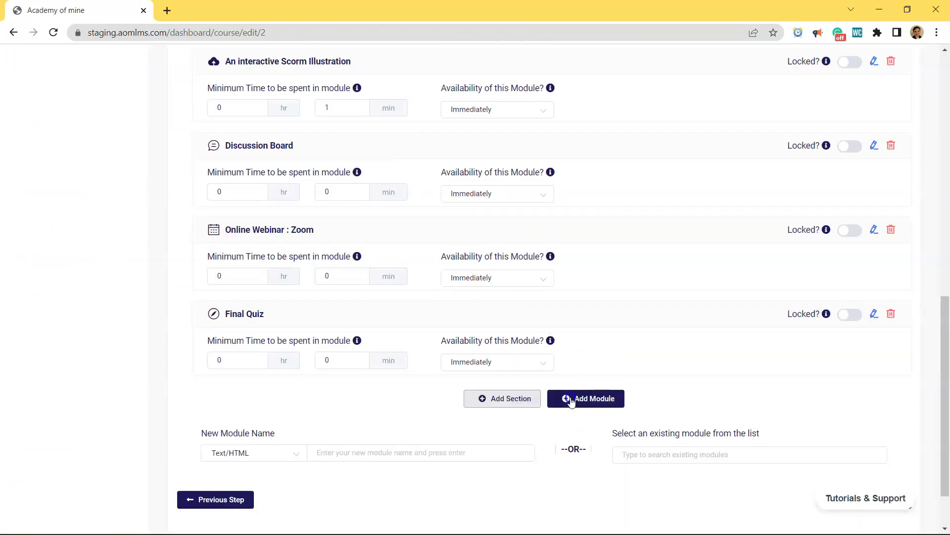
scroll(618, 396, "down", 1)
left_click(661, 387)
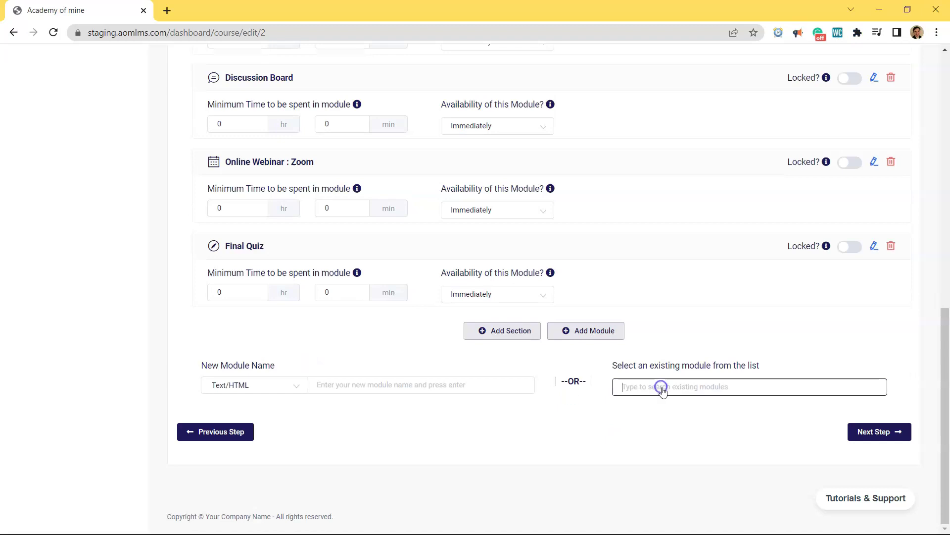
type("test")
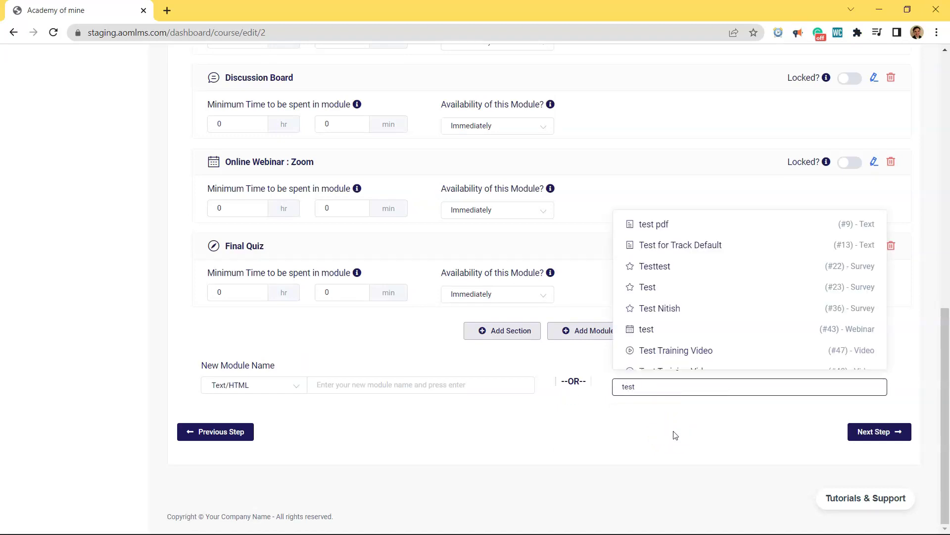
type(" powerpoint")
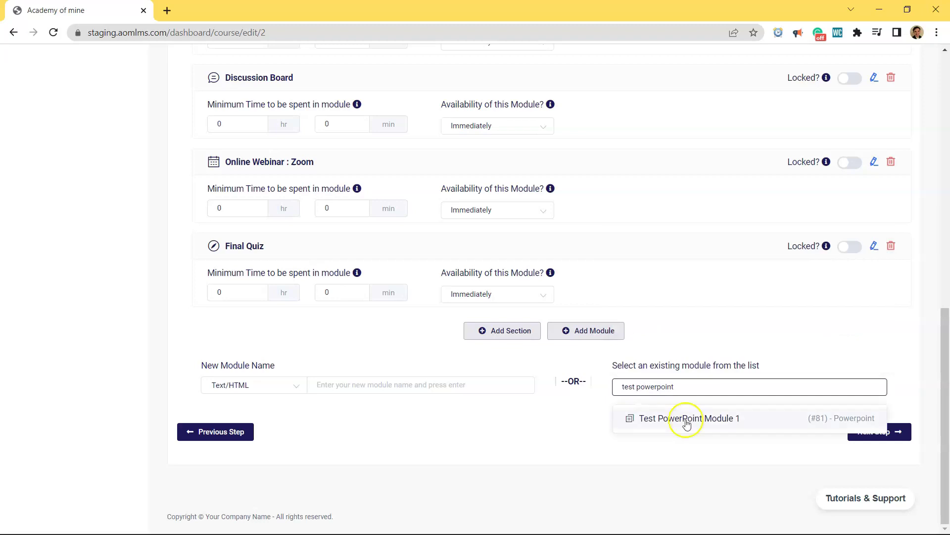
left_click(687, 421)
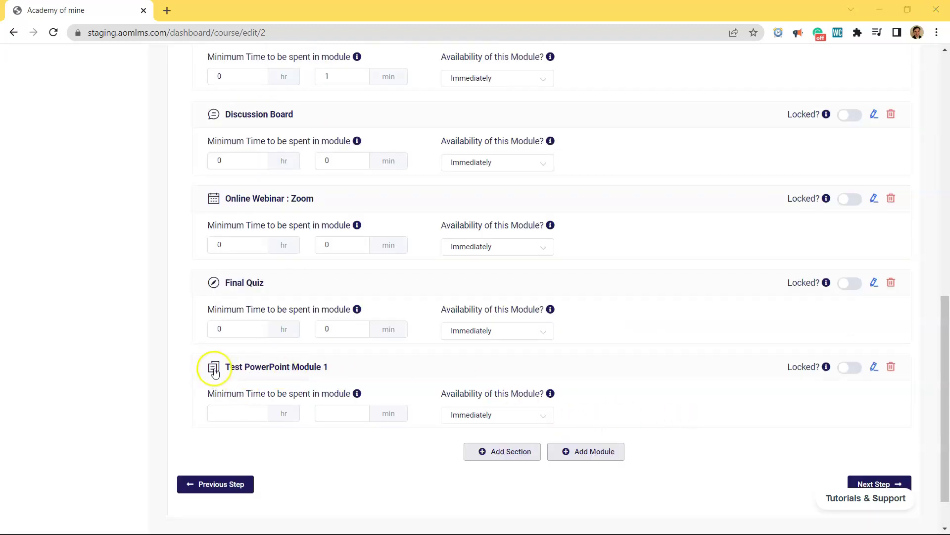
Drag the Test PowerPoint Module 1 card up to the top of the curriculum
left_click_drag(215, 372, 212, 412)
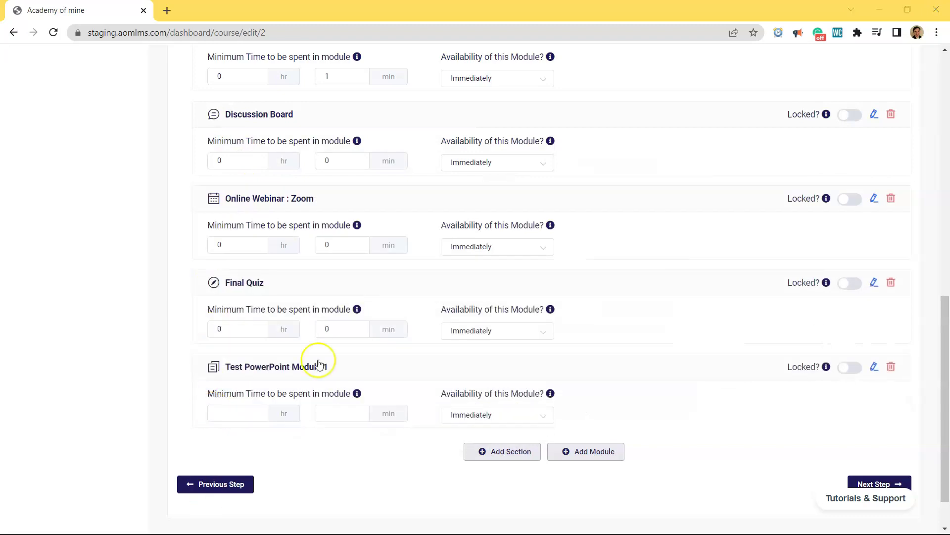
left_click_drag(213, 369, 227, 91)
scroll(268, 227, "up", 6)
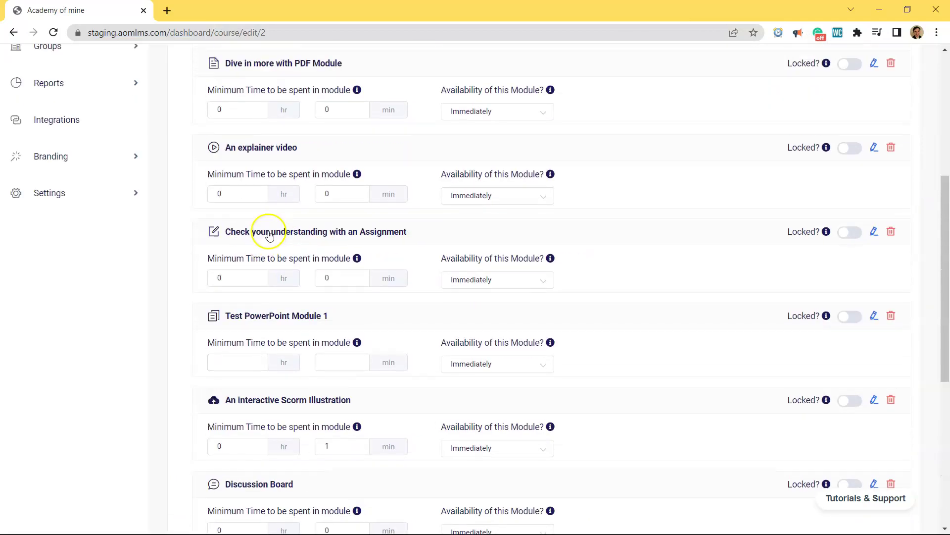
left_click_drag(211, 397, 203, 187)
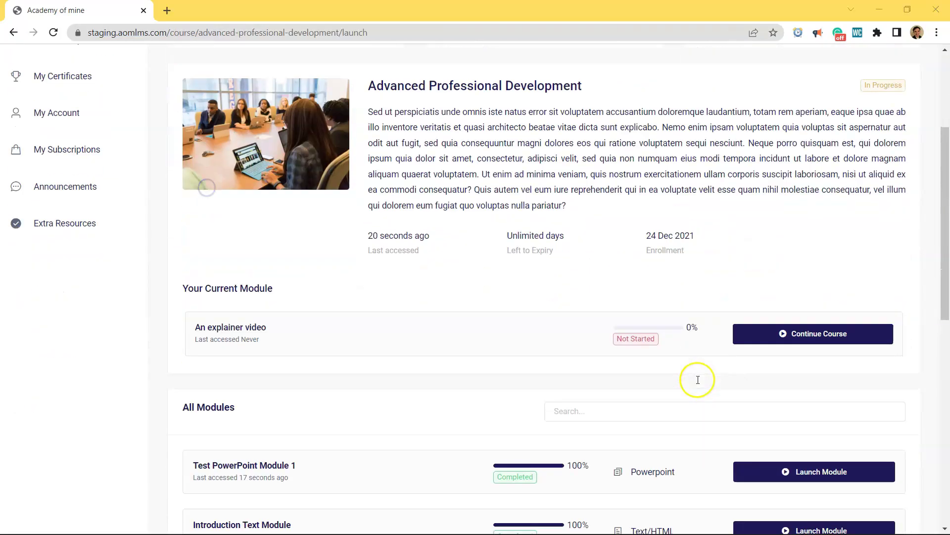
Launch Test PowerPoint Module 1 from the course's student page
scroll(771, 338, "down", 1)
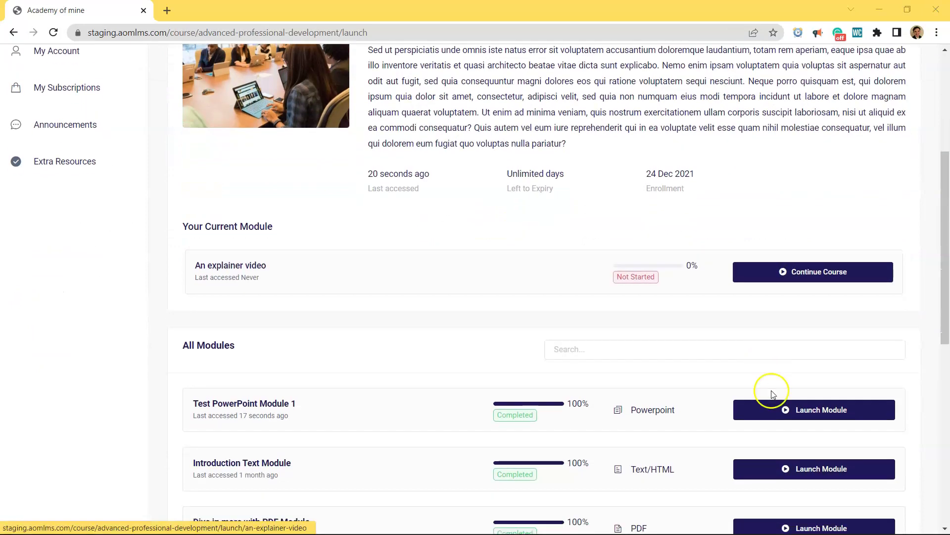
left_click(793, 414)
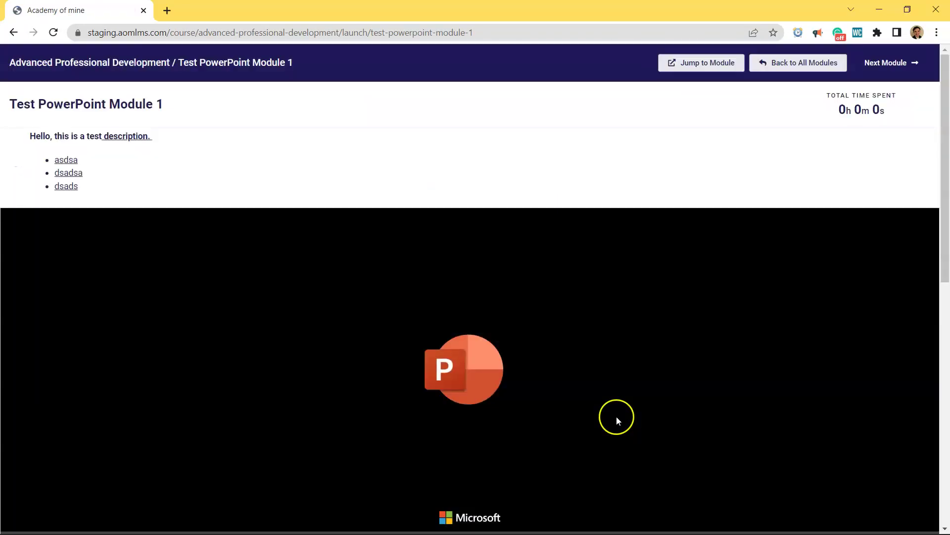
scroll(616, 417, "down", 2)
scroll(521, 490, "up", 1)
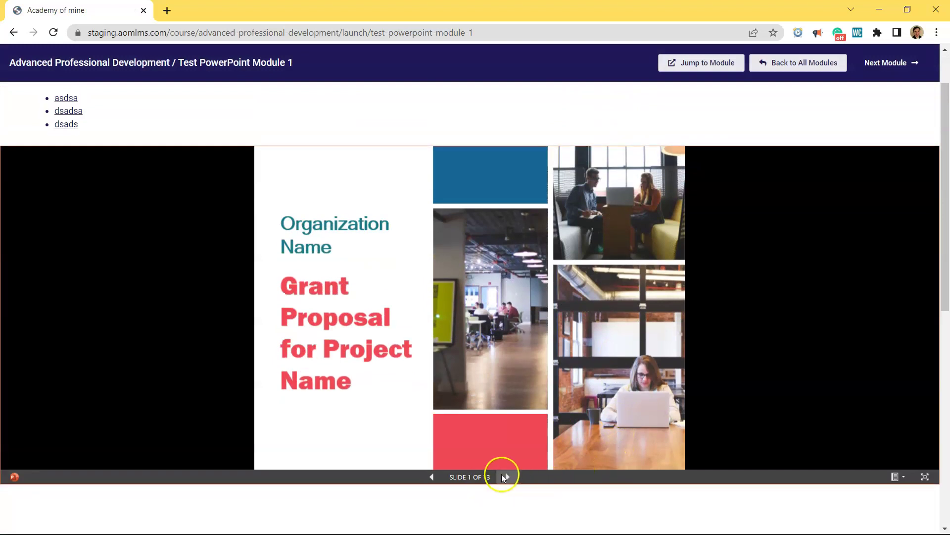
Advance the Grant Proposal deck to slide 4, Problem Statement, and open then close the viewer menu
left_click(506, 476)
left_click(505, 476)
left_click(505, 476)
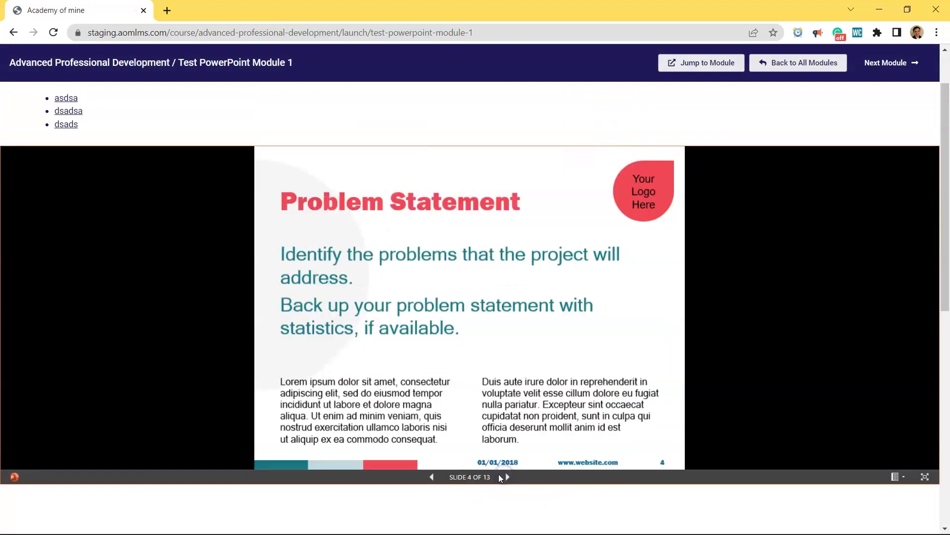
left_click(897, 477)
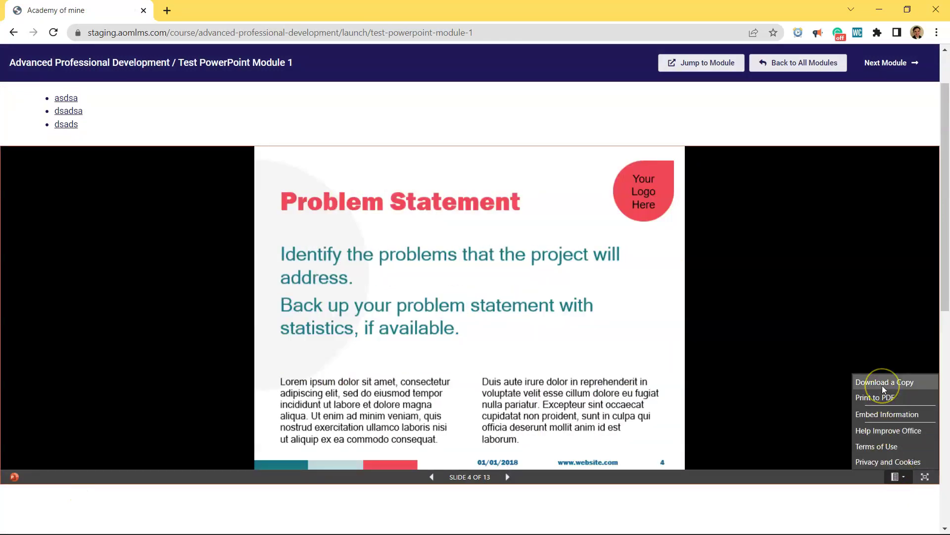
left_click(838, 479)
View the grant proposal deck in its own browser tab and advance to the next slide
left_click(926, 477)
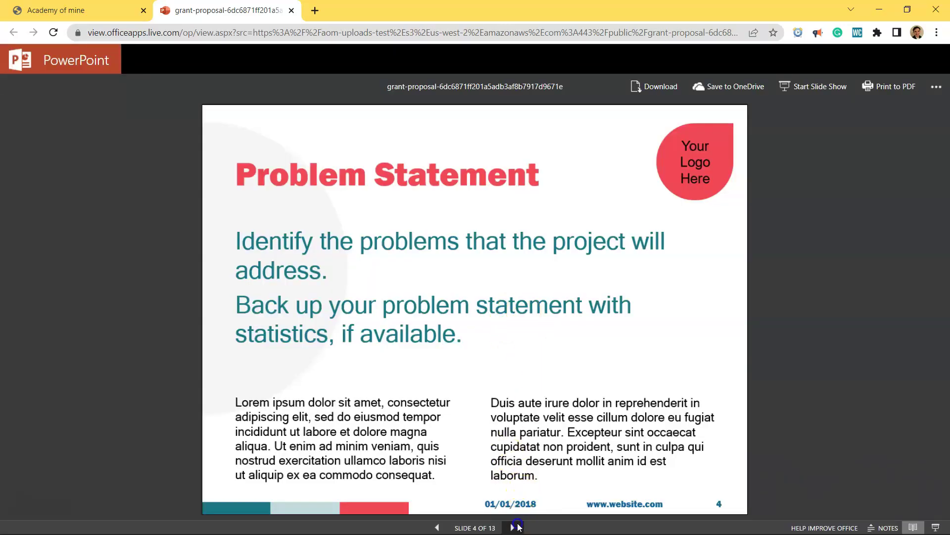
left_click(513, 527)
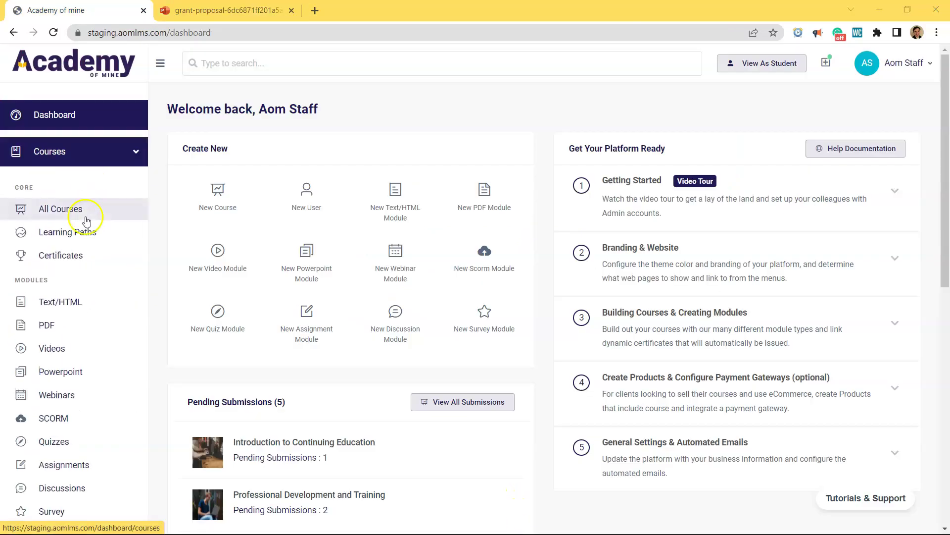
From All Courses, open the Advanced Professional Development curriculum for editing
left_click(87, 220)
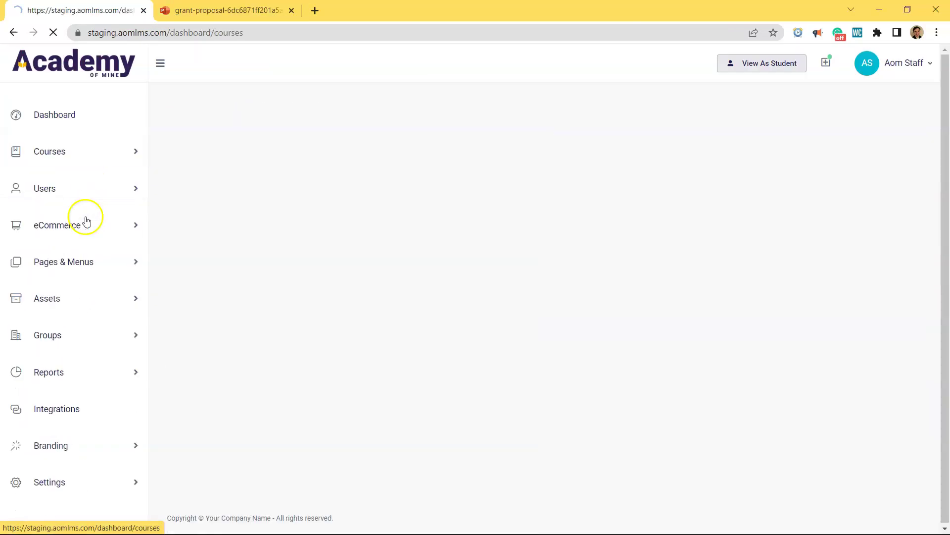
scroll(399, 342, "down", 10)
scroll(403, 338, "down", 14)
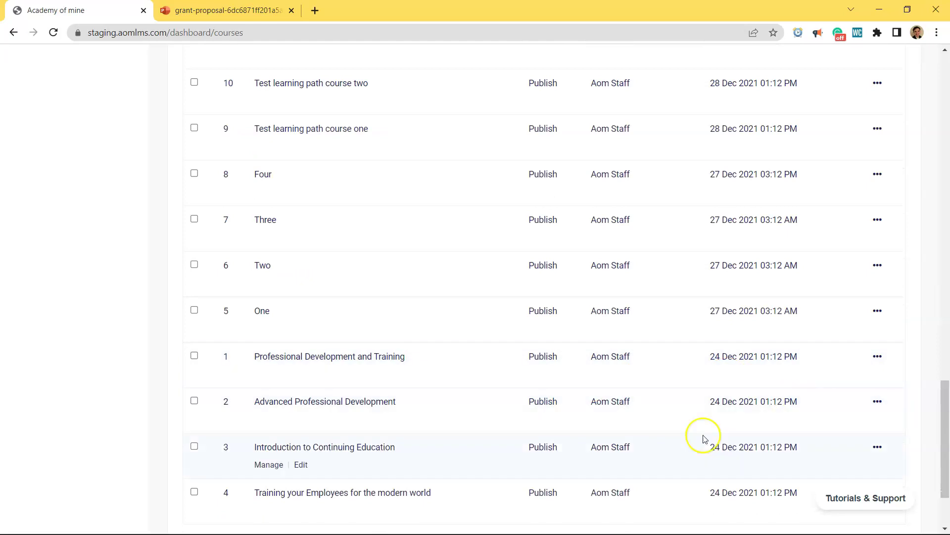
left_click(299, 419)
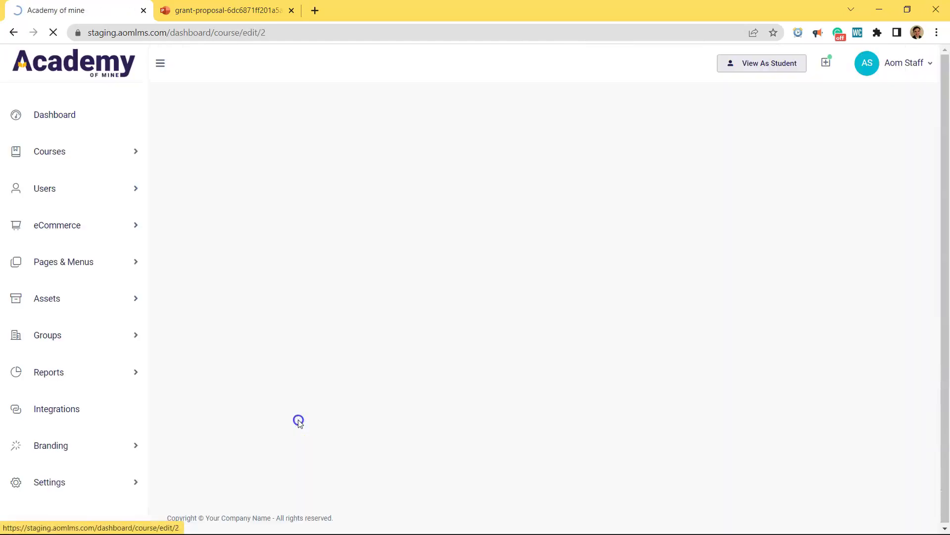
scroll(515, 277, "down", 3)
left_click(449, 80)
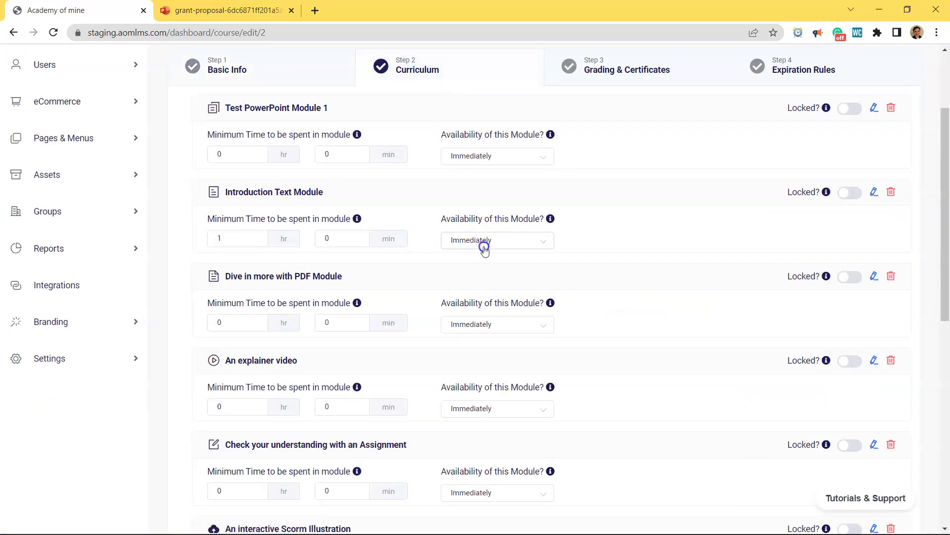
Switch on Locked? for Test PowerPoint Module 1 in the curriculum
scroll(792, 143, "up", 1)
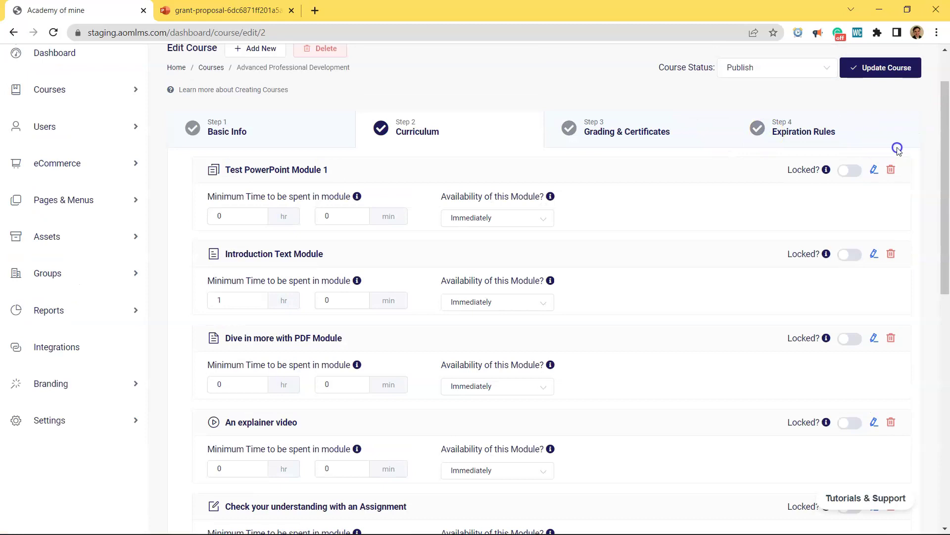
left_click(851, 173)
scroll(643, 124, "up", 1)
left_click(281, 10)
Close the PowerPoint deck tab and give Test PowerPoint Module 1 a 10-minute minimum
left_click(293, 11)
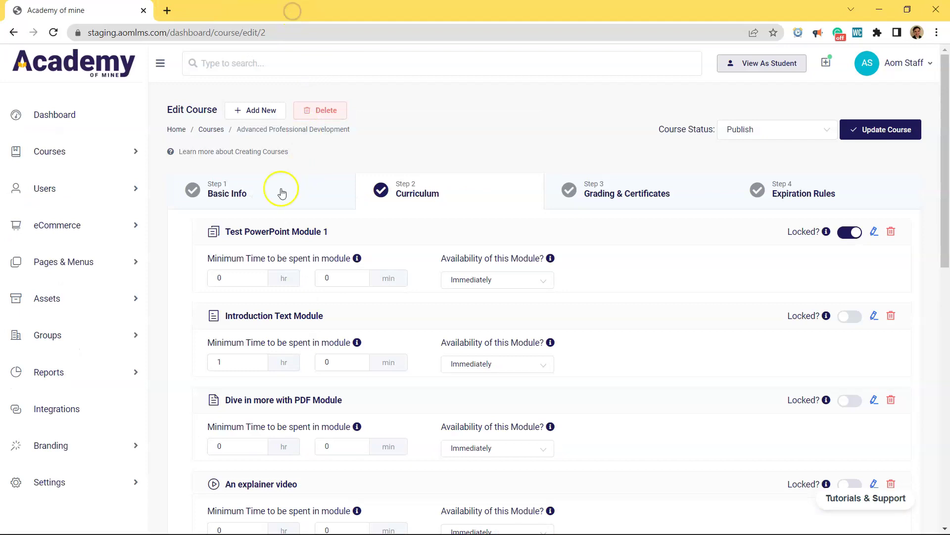
left_click(246, 275)
left_click(337, 278)
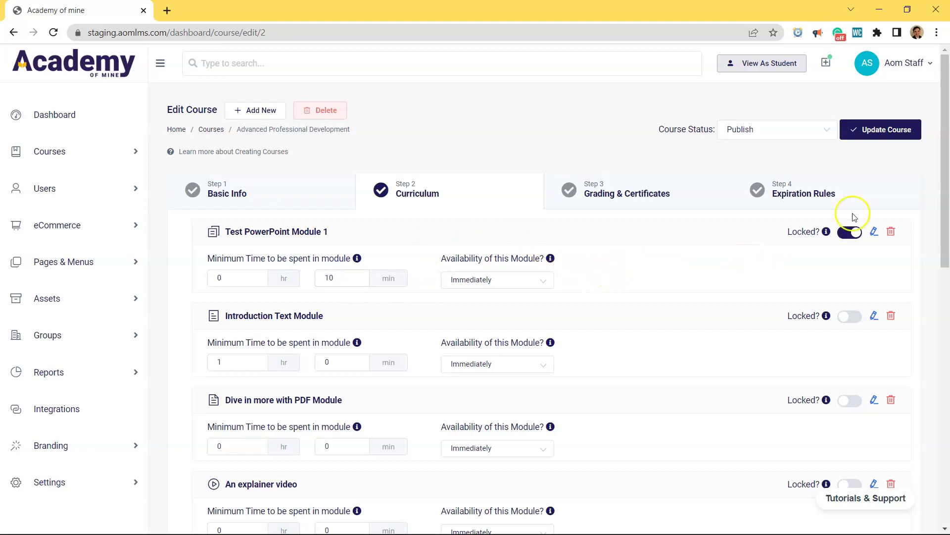
Update the course and show the Powerpoint modules list under Courses
left_click(877, 130)
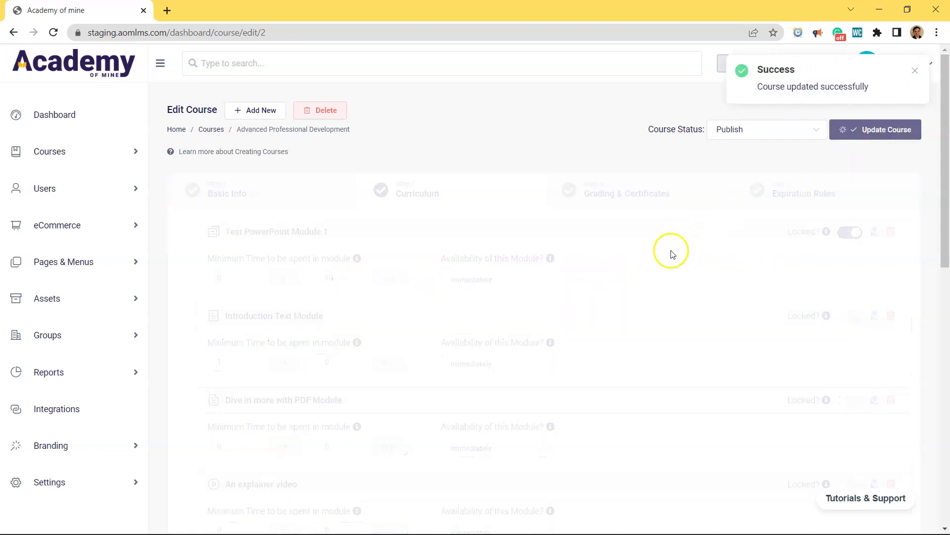
left_click(64, 152)
left_click(61, 375)
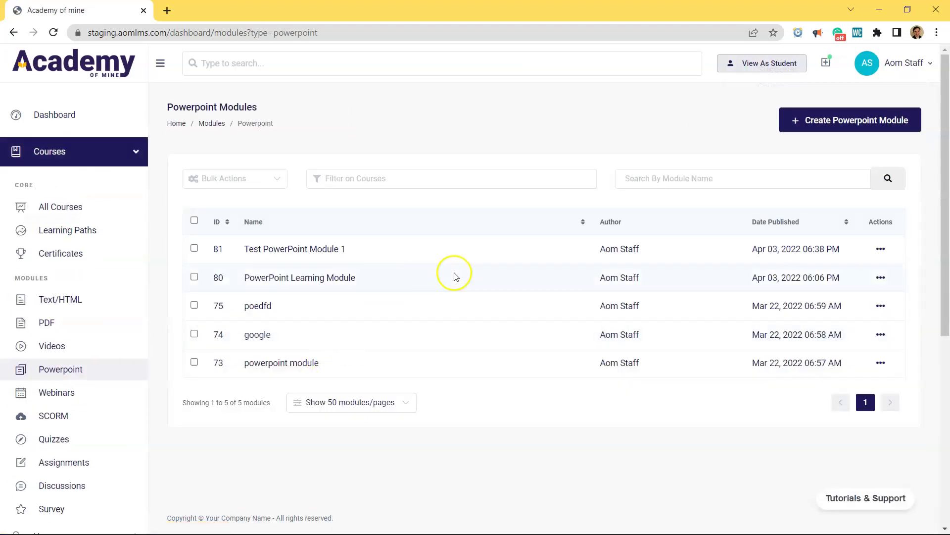
Edit Test PowerPoint Module 1 and change its viewer from Microsoft Office to Google Viewer
left_click(882, 249)
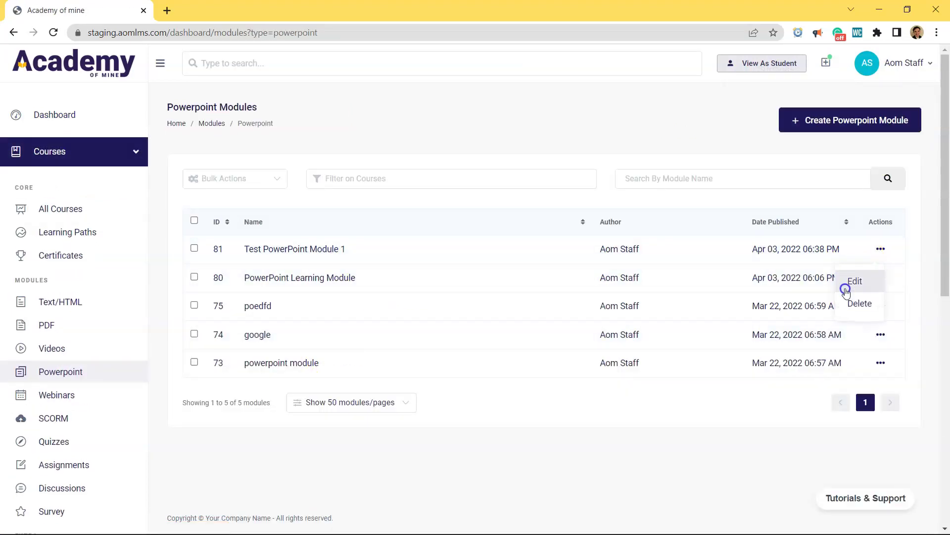
left_click(849, 277)
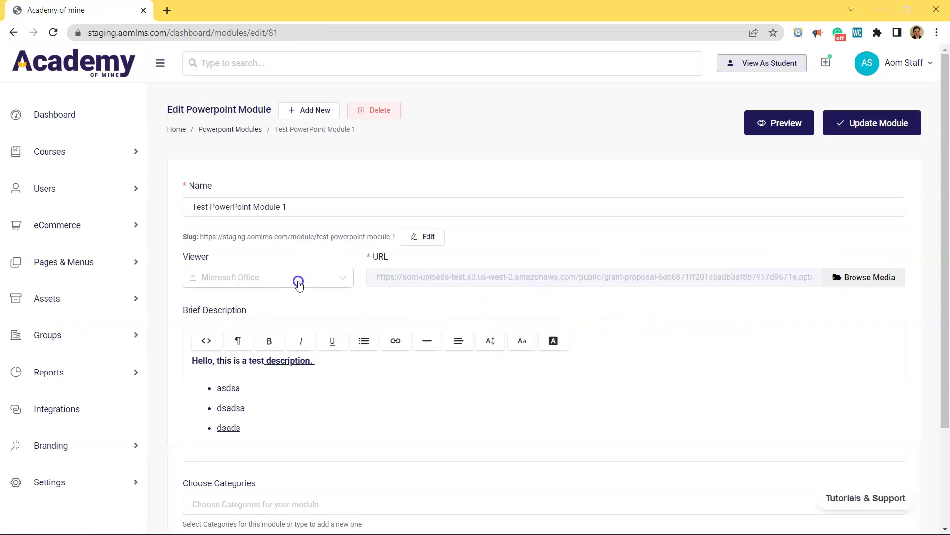
left_click(297, 278)
left_click(266, 330)
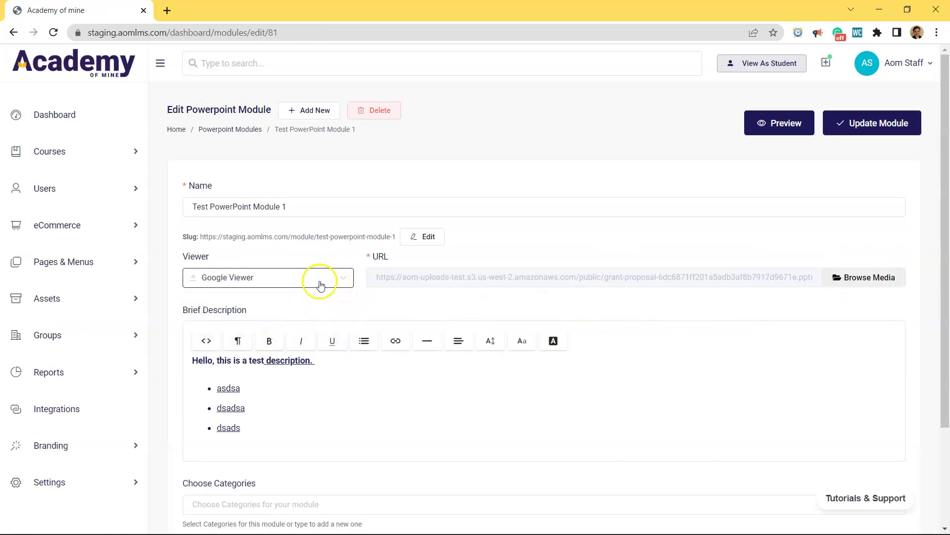